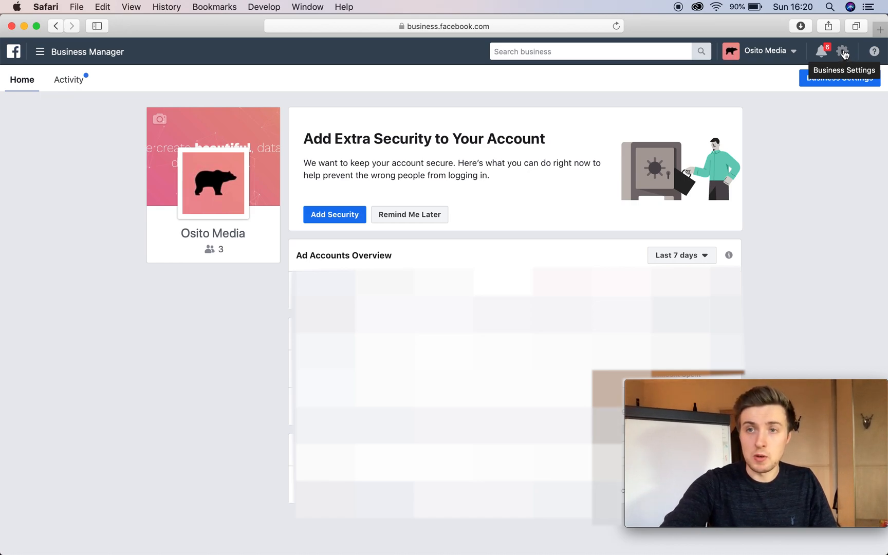
Go to Business Settings and start adding a person under Users > People
left_click(844, 53)
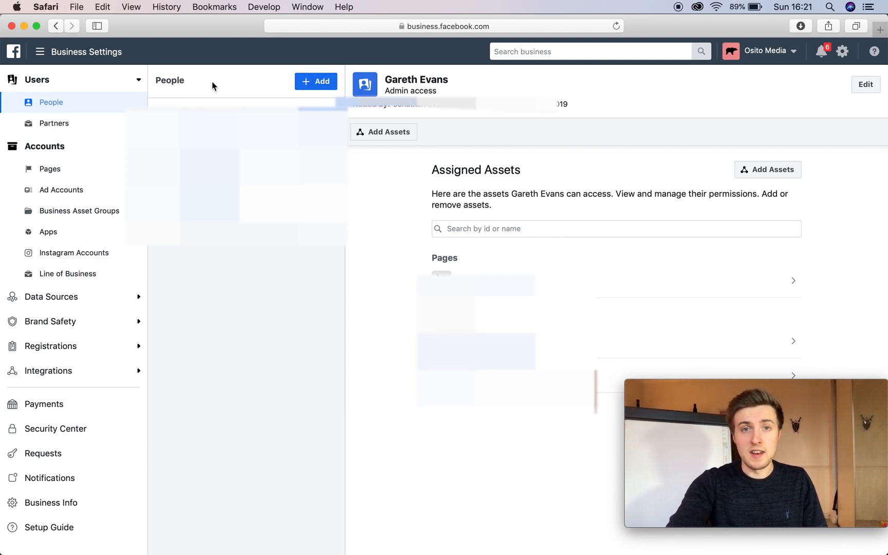
left_click(316, 82)
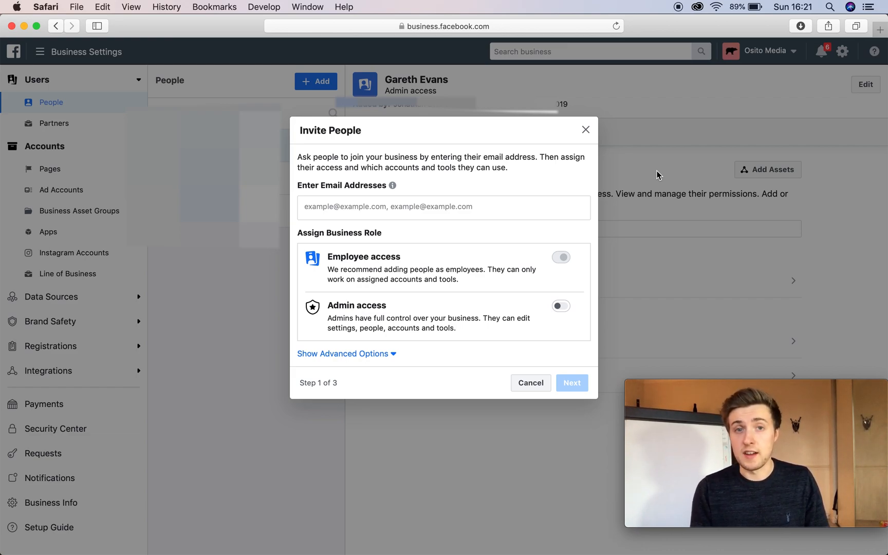
left_click(493, 206)
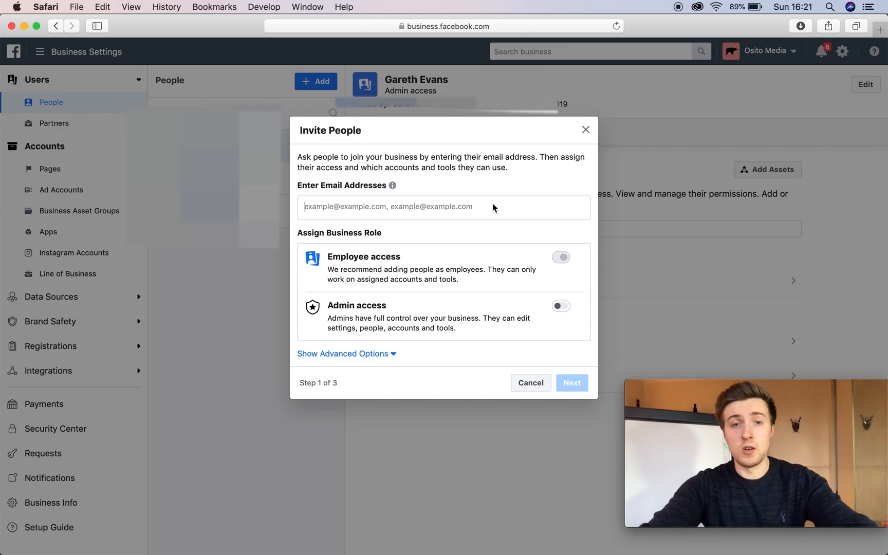
type("example")
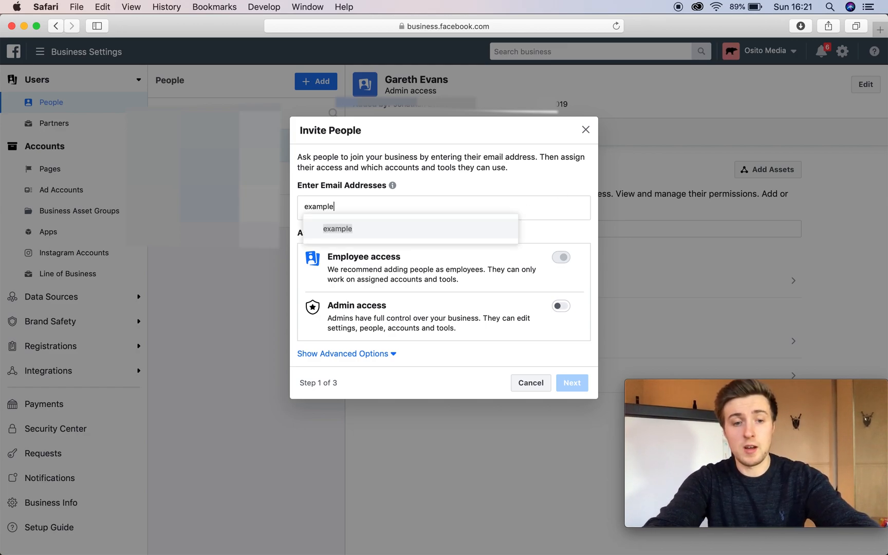
type("@example.c")
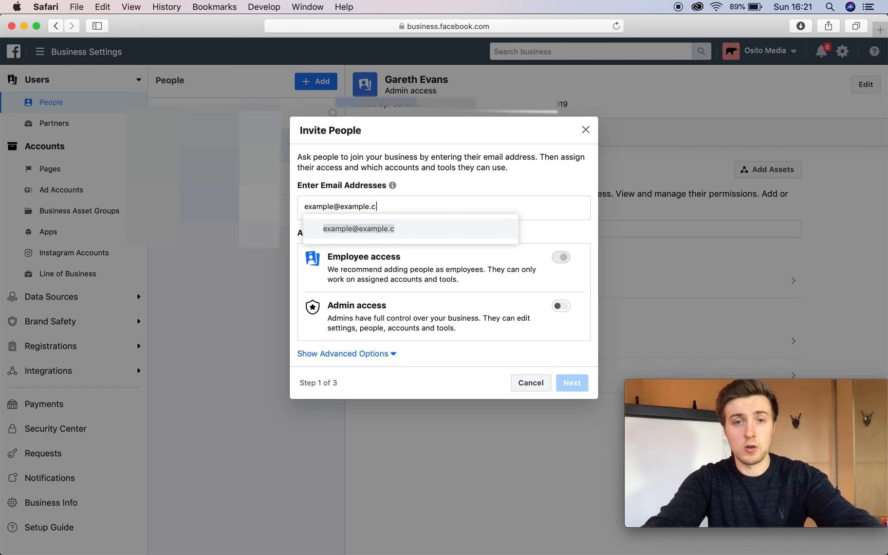
type("om")
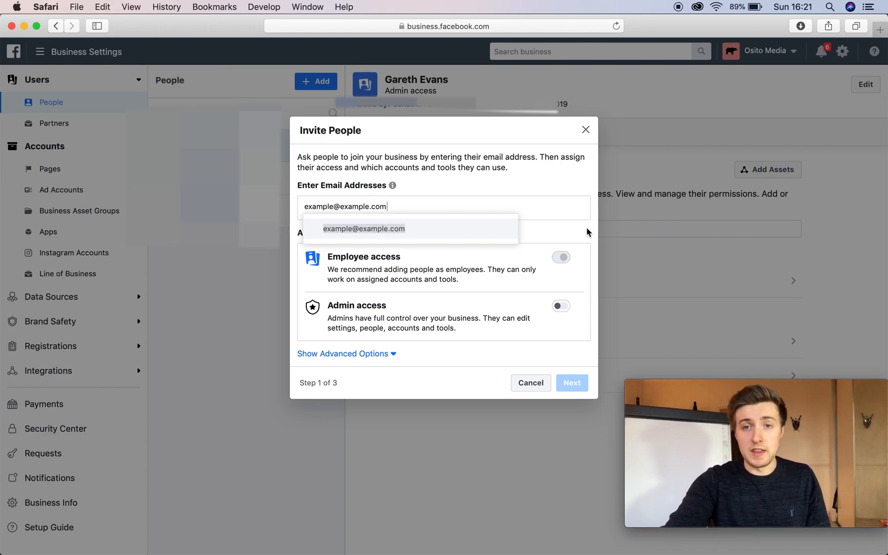
key("Return")
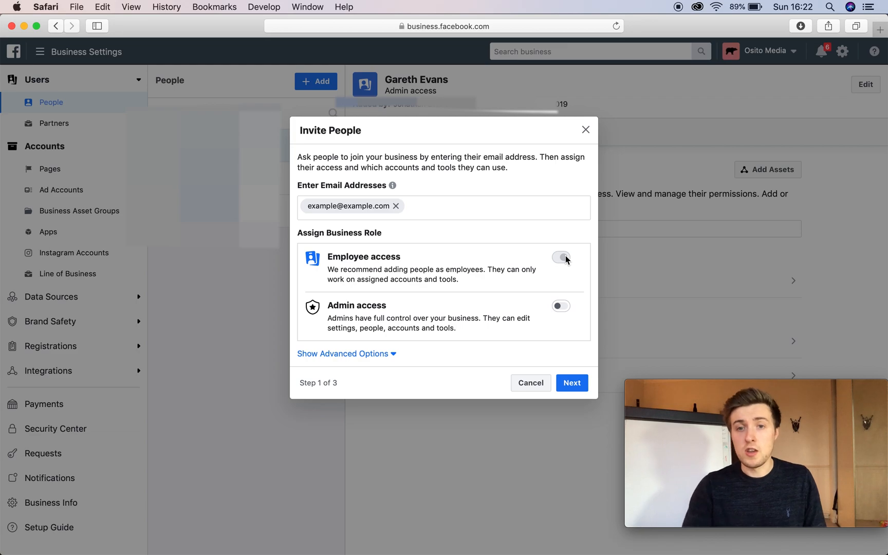
Leave the invitee at employee access, reveal the advanced finance roles, and continue to Assign Access
left_click(561, 308)
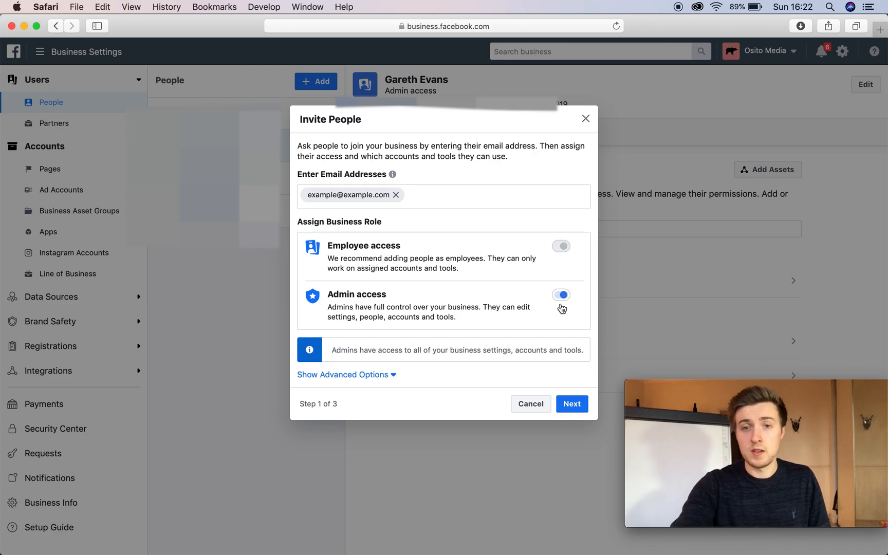
left_click(562, 306)
left_click(392, 354)
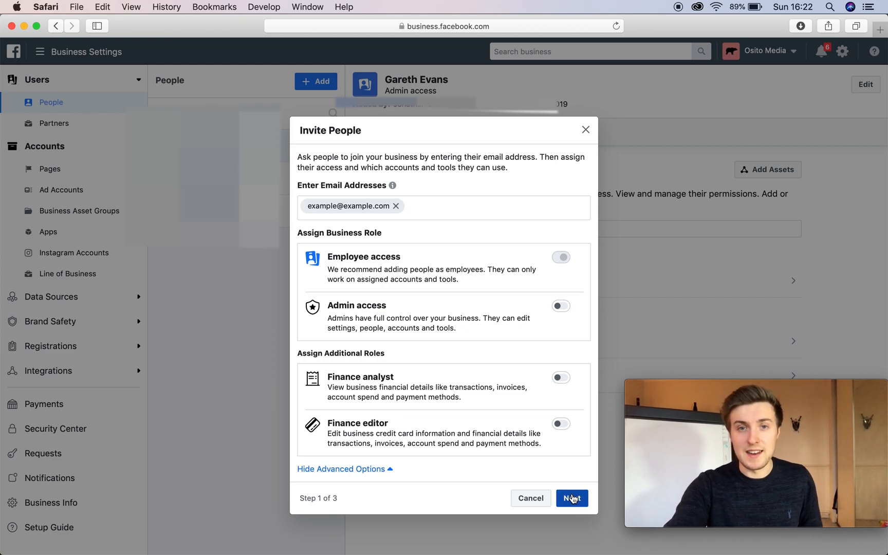
left_click(575, 495)
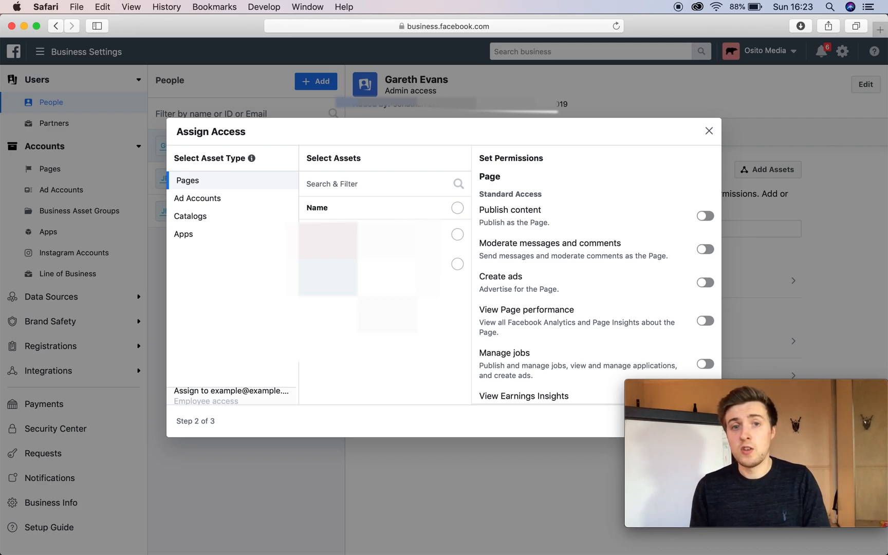
Select the first Page as the asset to share with the invitee
left_click(458, 234)
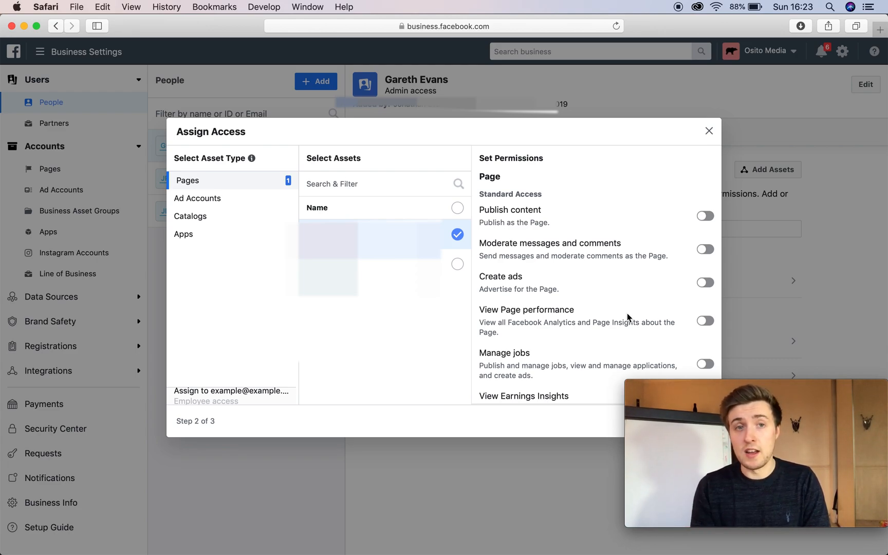
Leave Publish content off and switch on full Manage Page admin access for the Page
left_click(705, 216)
scroll(703, 219, "down", 2)
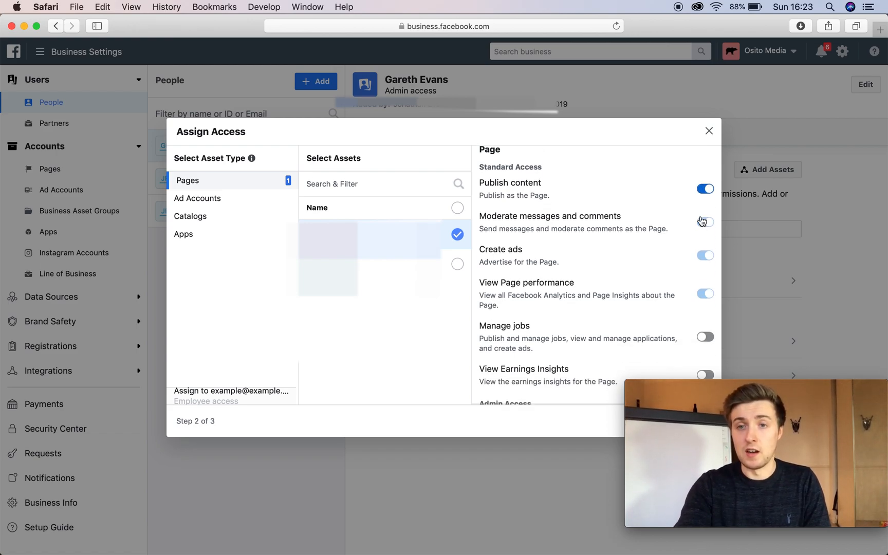
scroll(703, 219, "down", 1)
left_click(705, 174)
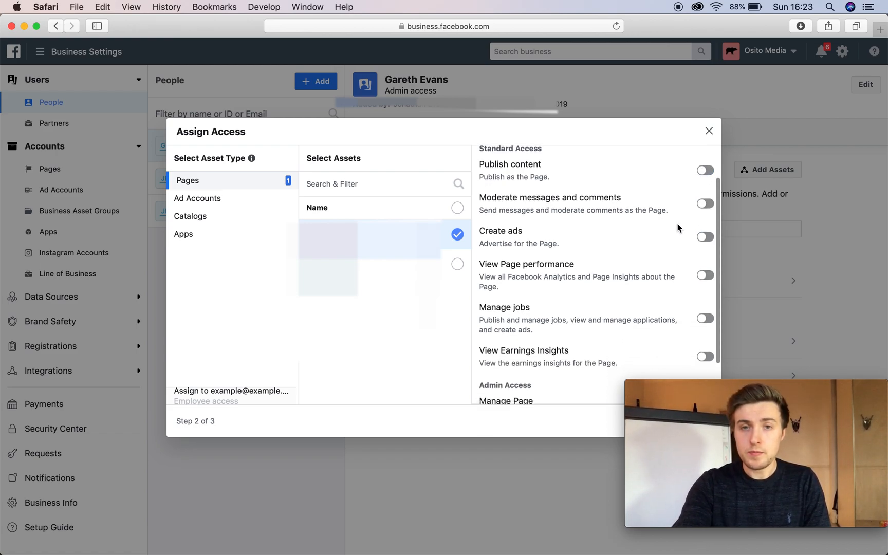
scroll(679, 227, "down", 3)
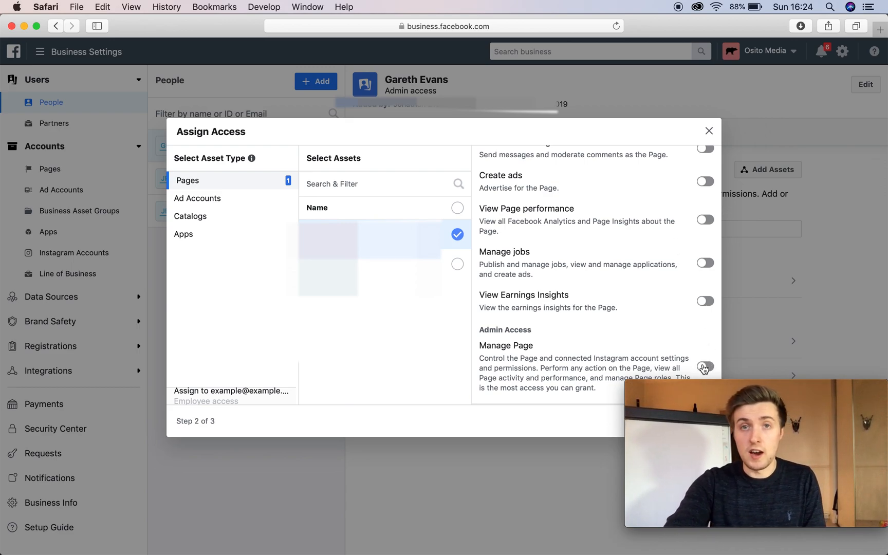
left_click(704, 368)
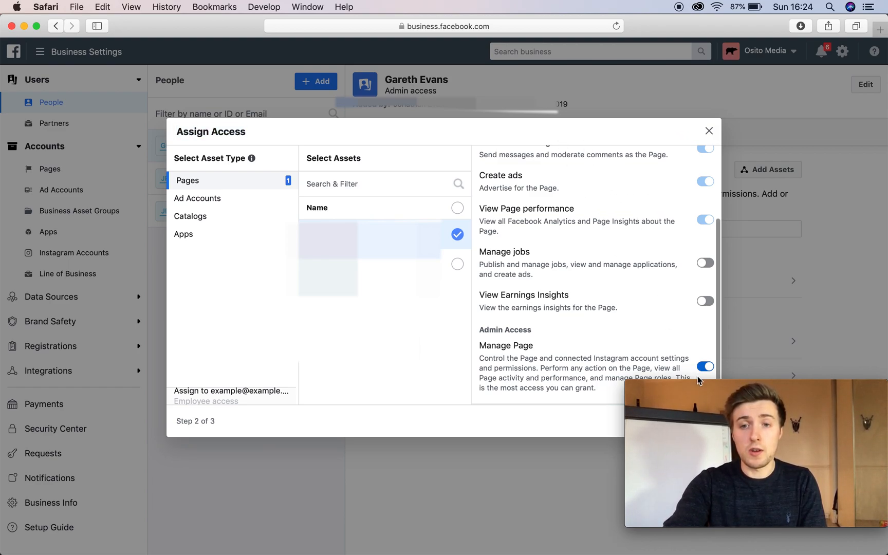
Review the completed page access setup so the invitation is ready to send
mouse_move(695, 383)
left_mouse_down()
mouse_move(556, 382)
mouse_move(348, 352)
left_mouse_up()
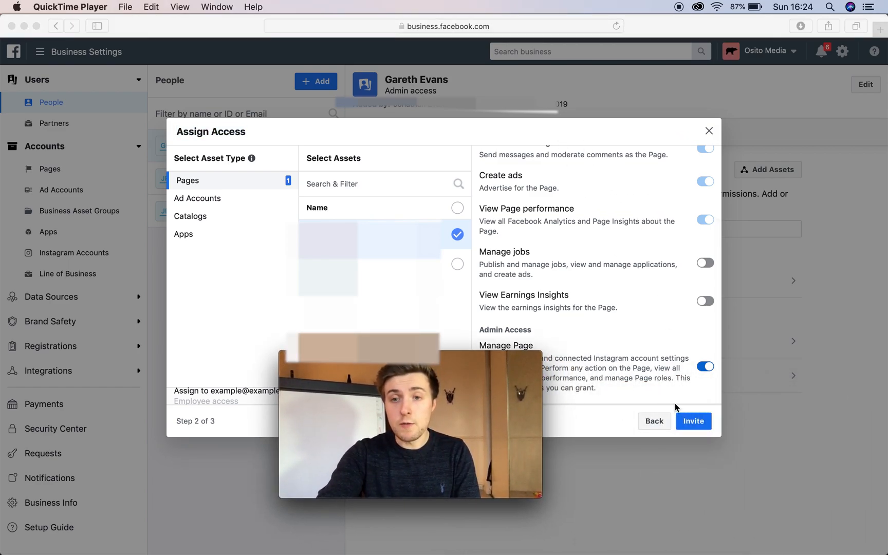